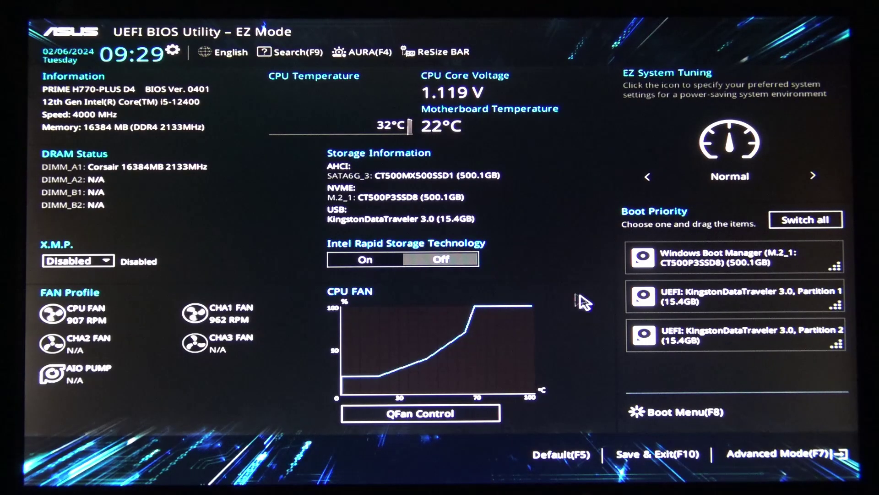
Step: Boot from the Kingston USB drive using the F8 boot menu
left_click(698, 414)
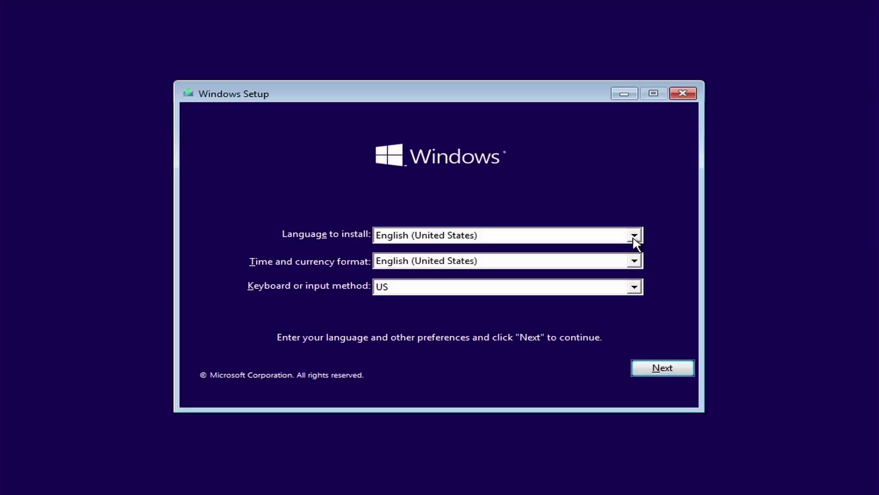
Step: Keep English (United States) for install language and time format, then begin installation
left_click(634, 235)
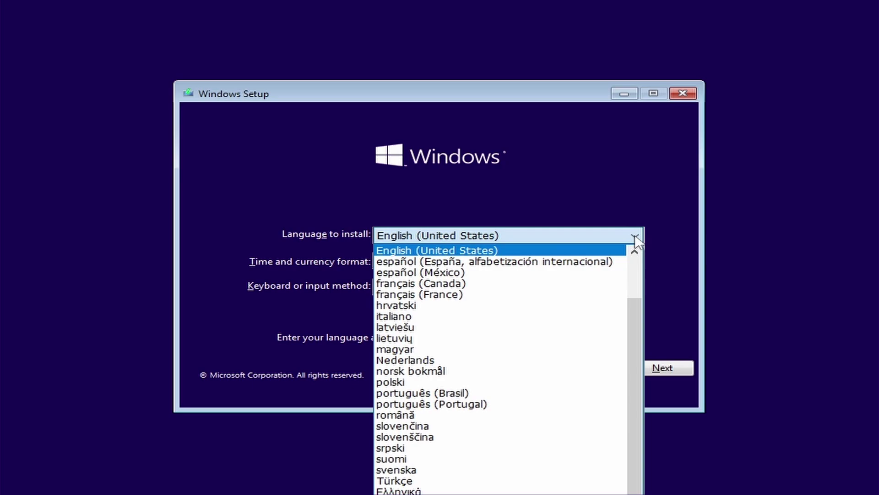
left_click(636, 237)
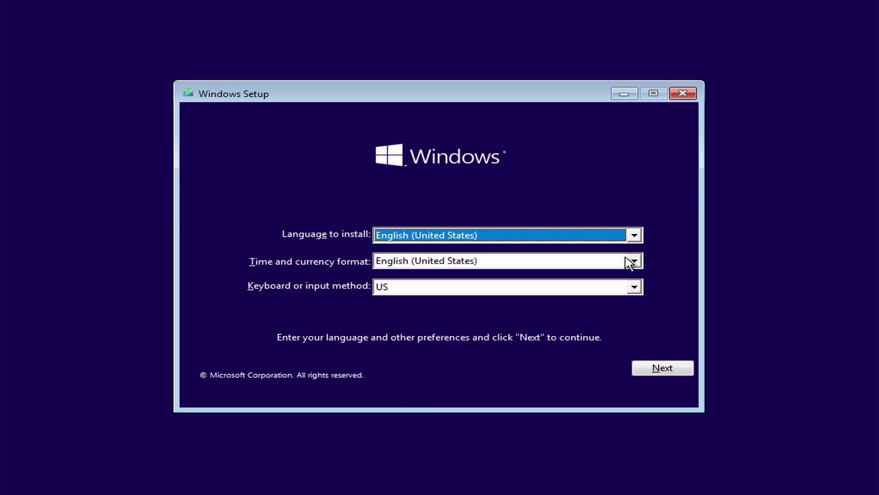
left_click(634, 260)
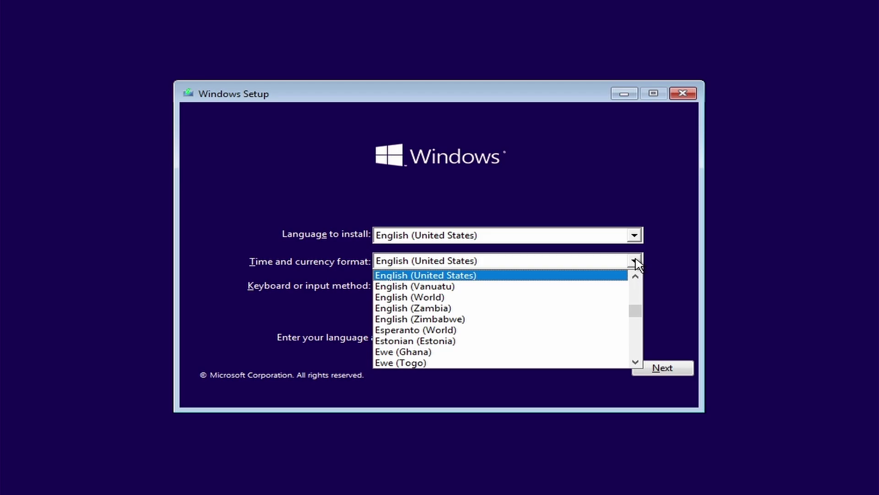
left_click(637, 261)
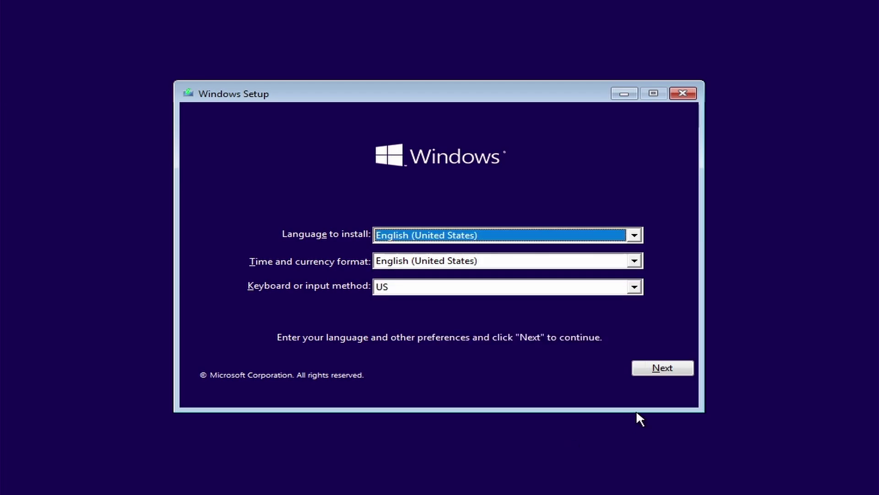
left_click(686, 367)
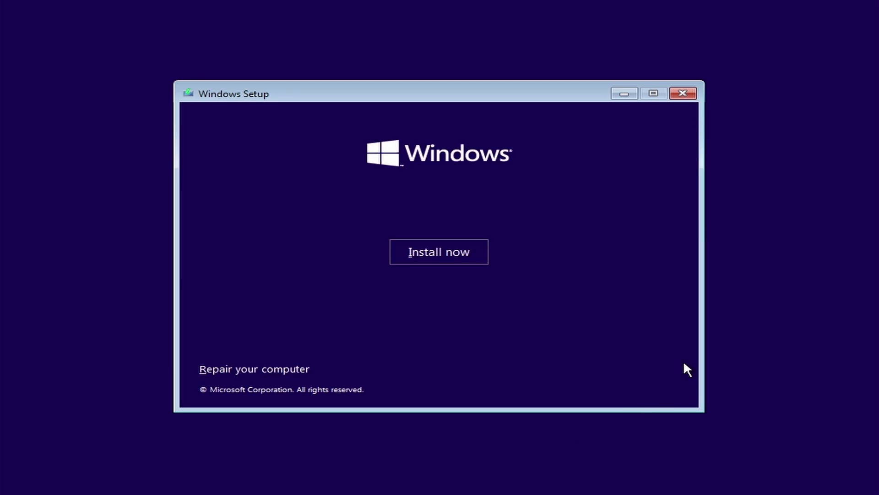
left_click(465, 256)
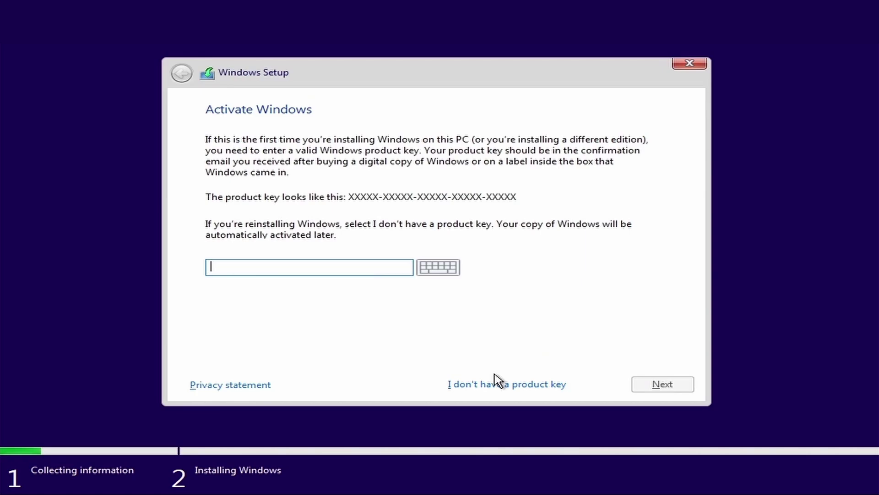
Step: Skip the product key, choose Windows 10 Pro, and accept the license terms
left_click(495, 381)
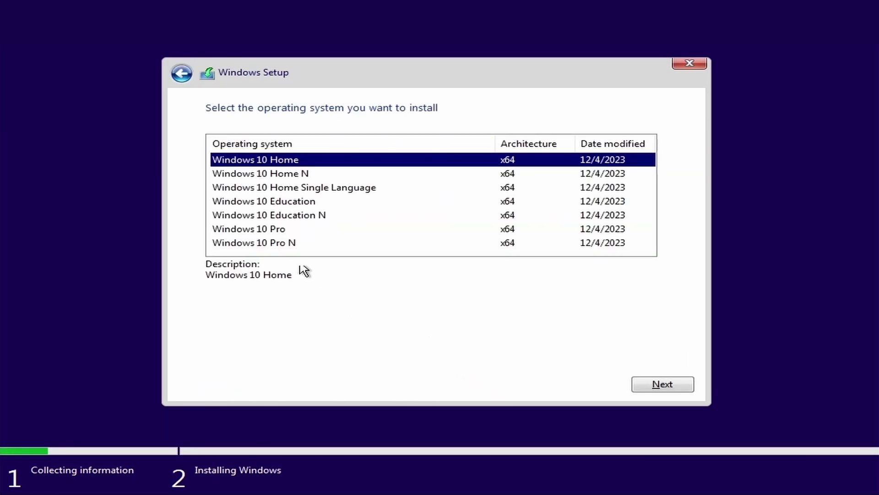
left_click(293, 232)
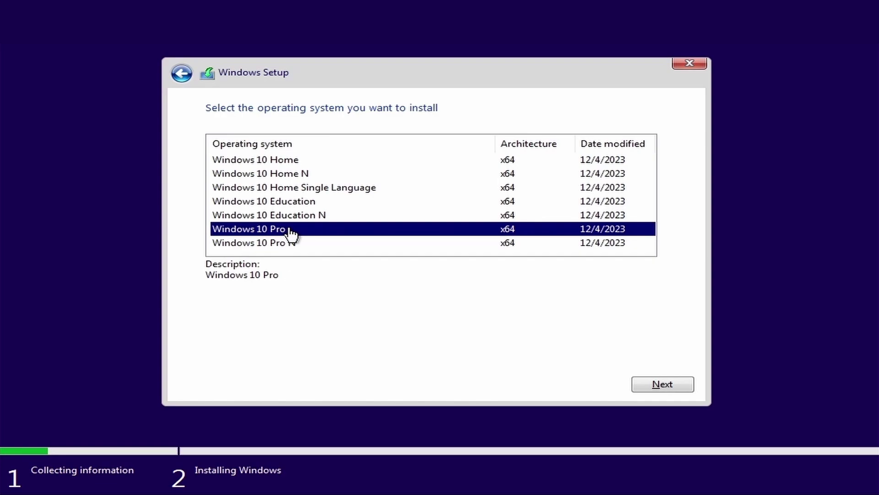
left_click(653, 385)
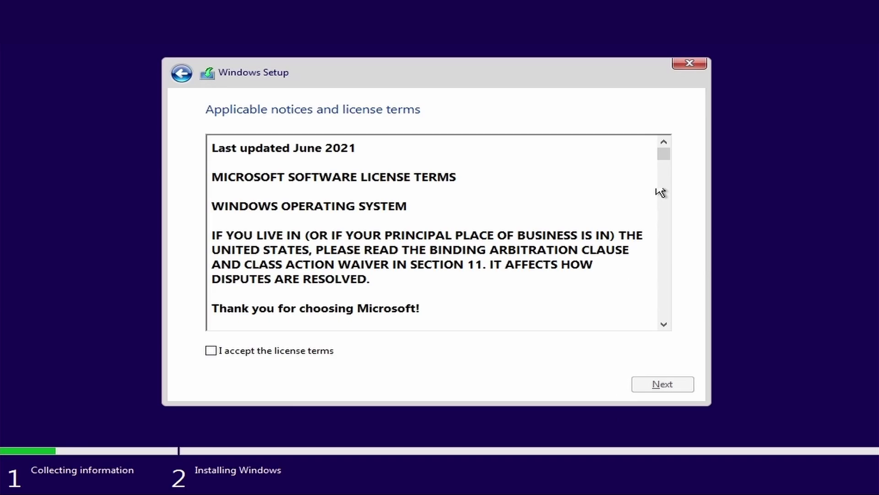
left_click_drag(670, 154, 662, 330)
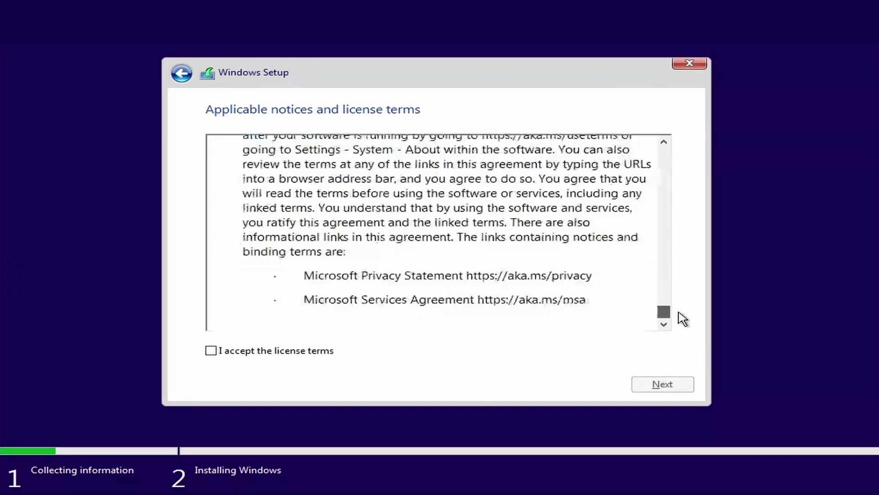
left_click(211, 352)
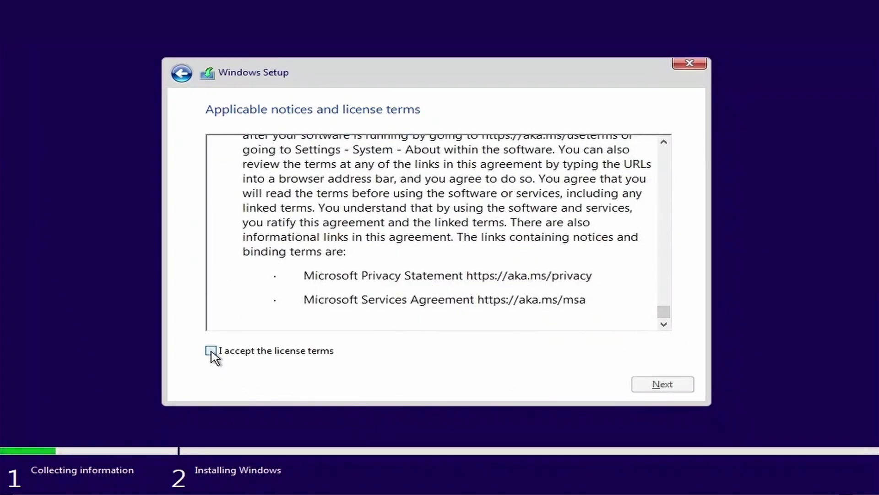
Step: Choose a custom install and delete the 243.6 GB Partition 4 and the Recovery partition
left_click(648, 386)
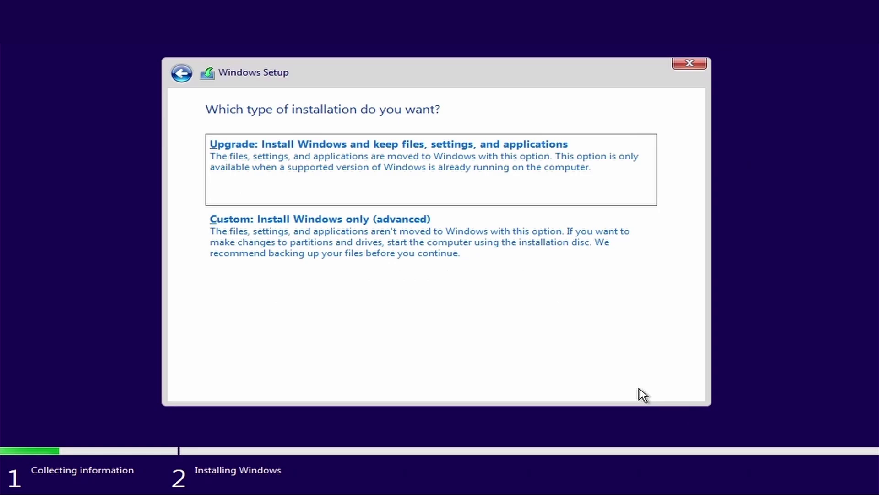
left_click(373, 245)
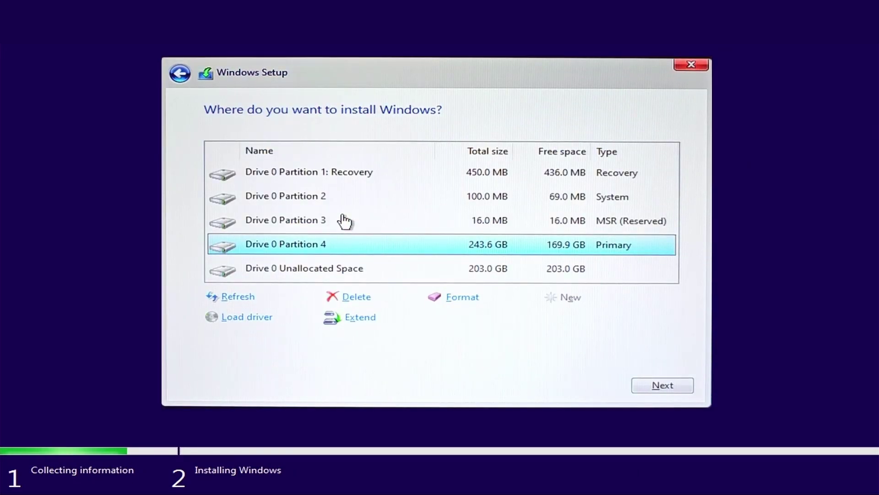
left_click(367, 298)
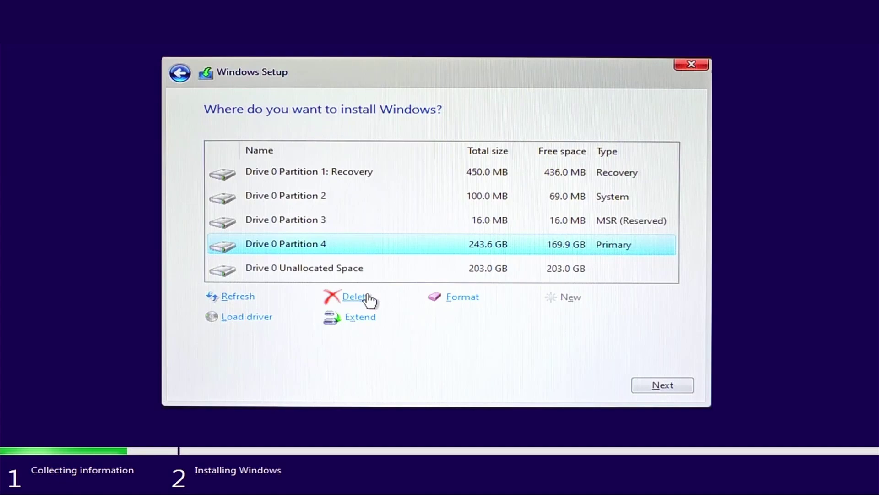
left_click(551, 317)
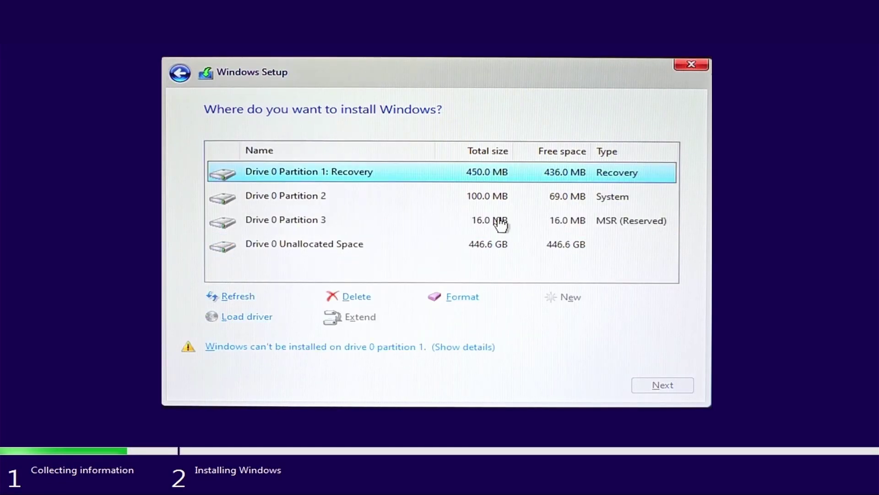
left_click(362, 289)
left_click(554, 320)
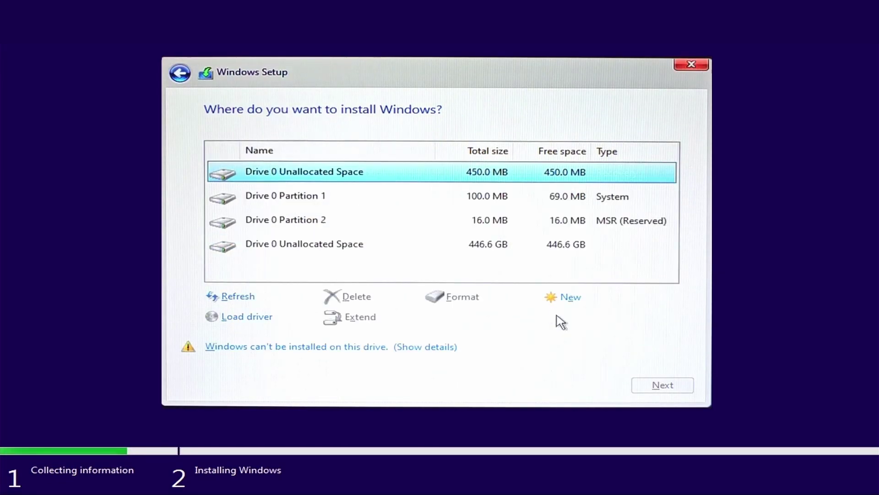
Step: Delete the 100 MB System partition and the 16 MB MSR reserved partition
left_click(485, 201)
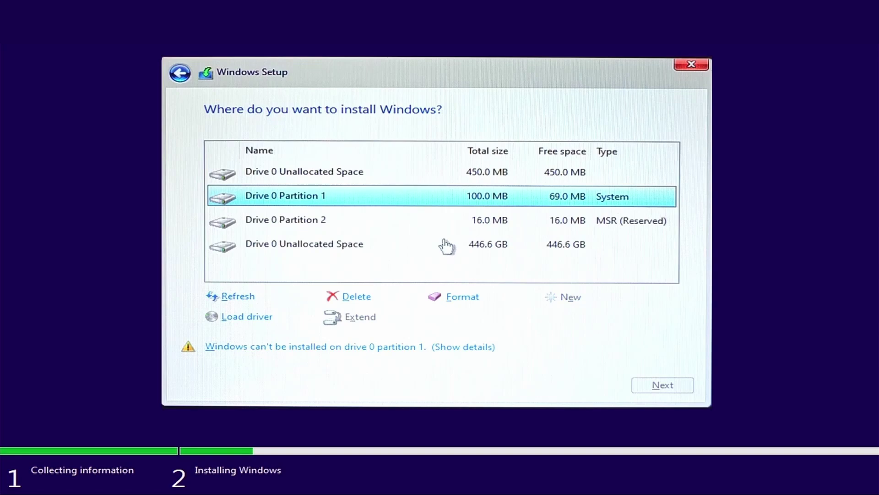
left_click(364, 298)
left_click(568, 322)
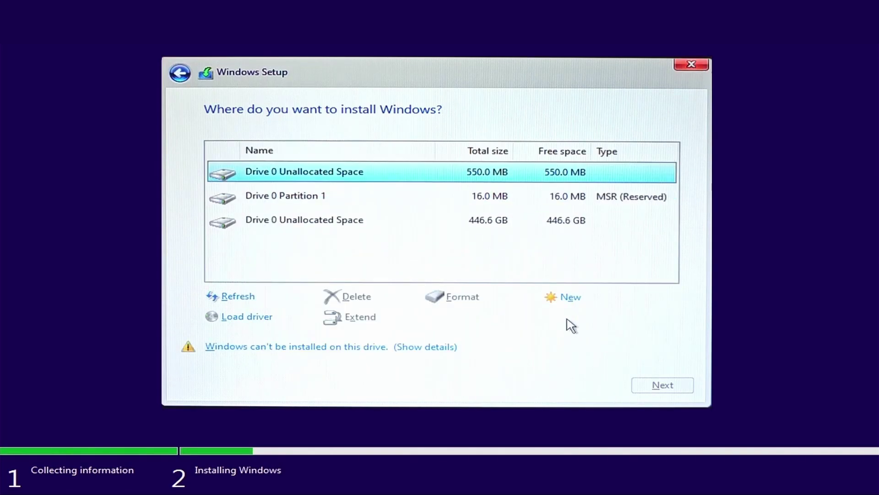
left_click(506, 201)
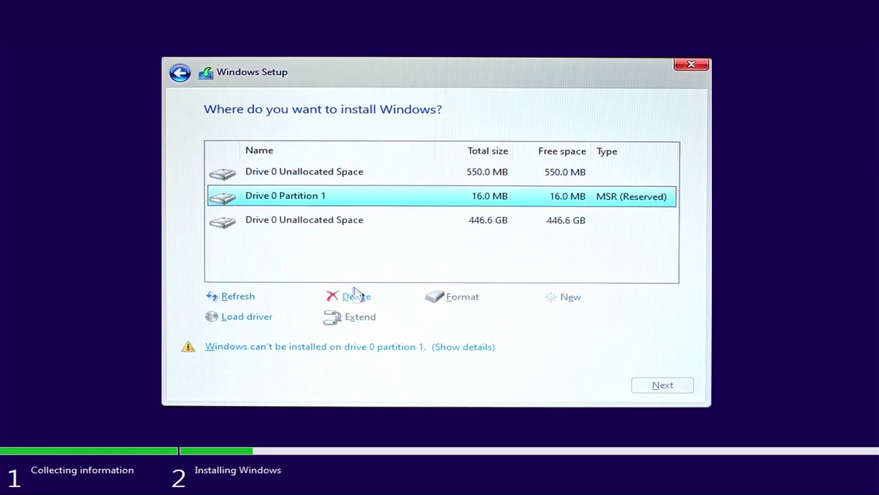
left_click(355, 295)
left_click(565, 323)
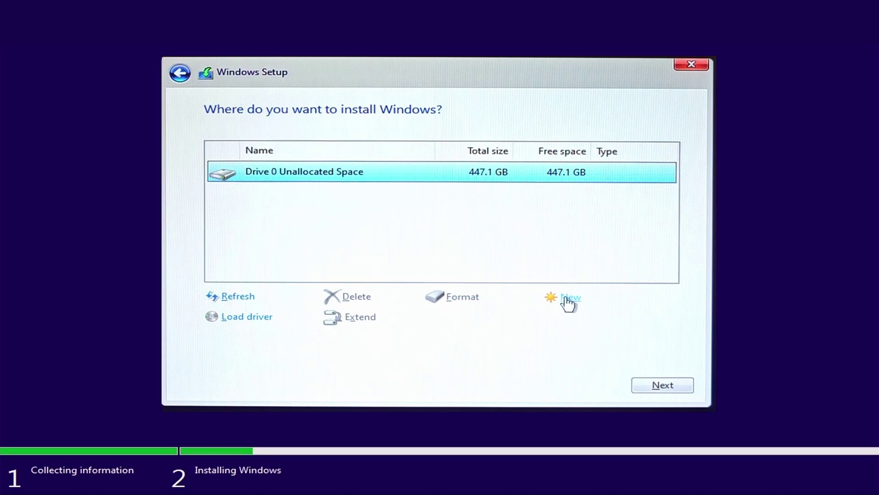
Step: Create a full-size partition, format the 447 GB primary partition, and install Windows on Partition 3
left_click(572, 299)
left_click(594, 319)
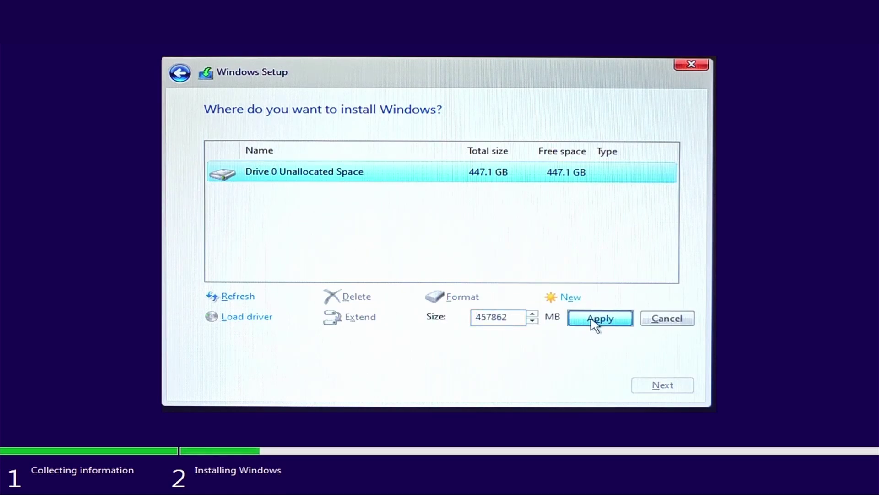
left_click(580, 320)
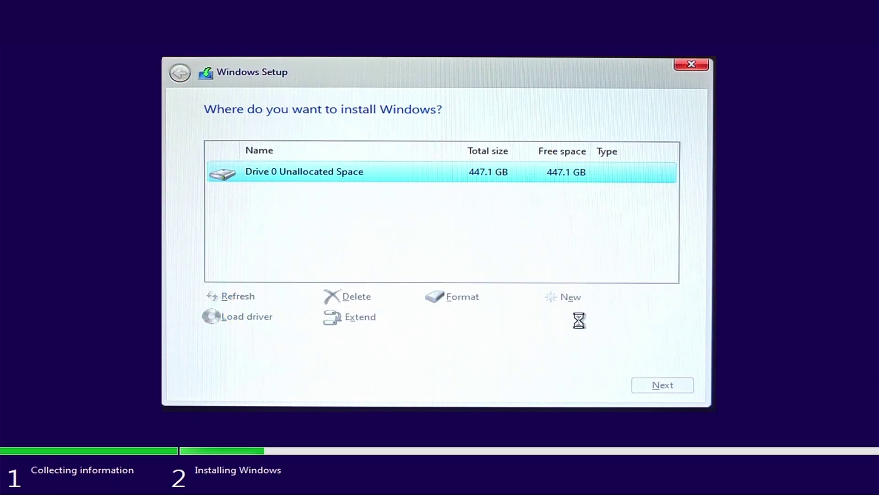
left_click(465, 300)
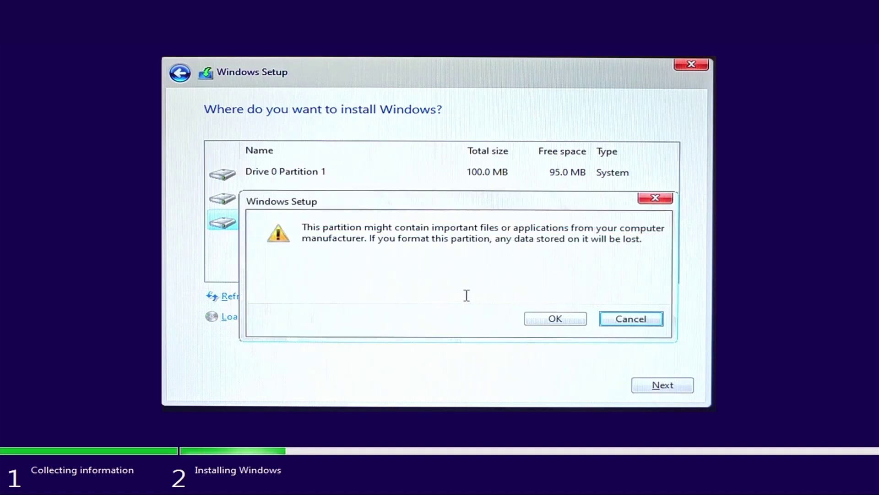
left_click(552, 320)
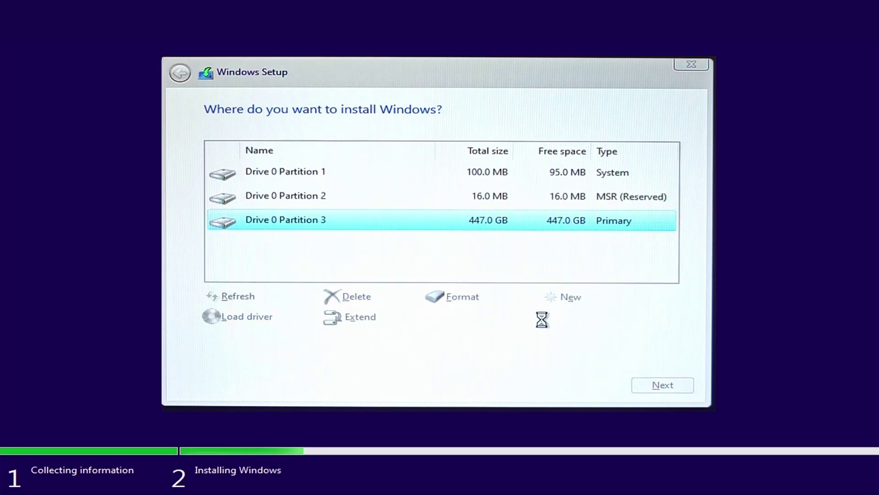
left_click(659, 389)
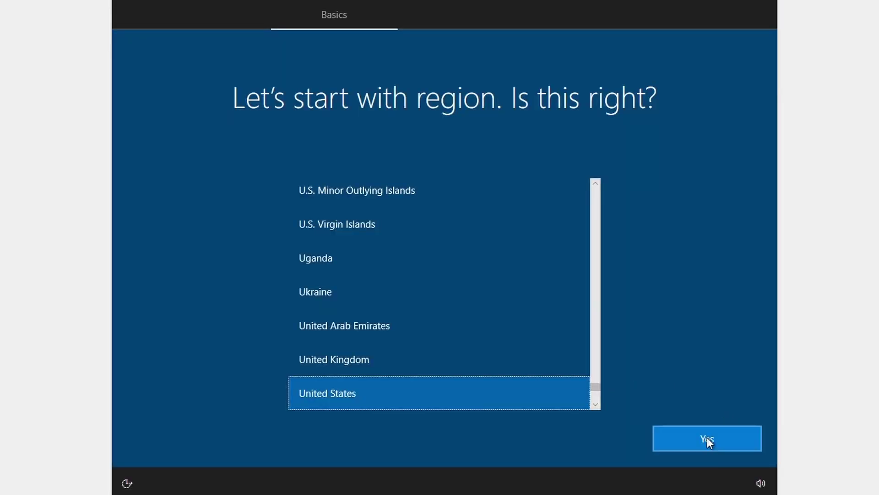
Step: Confirm United States region and US keyboard layout, with no second layout
left_click(709, 438)
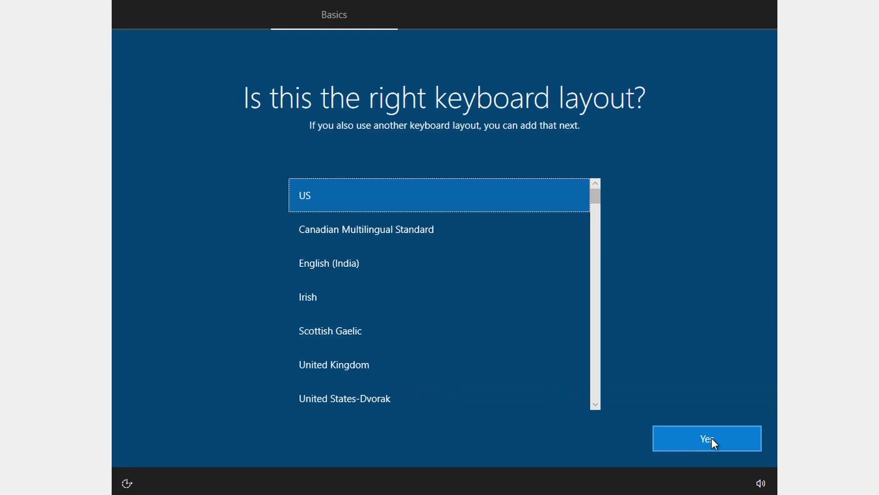
left_click(712, 438)
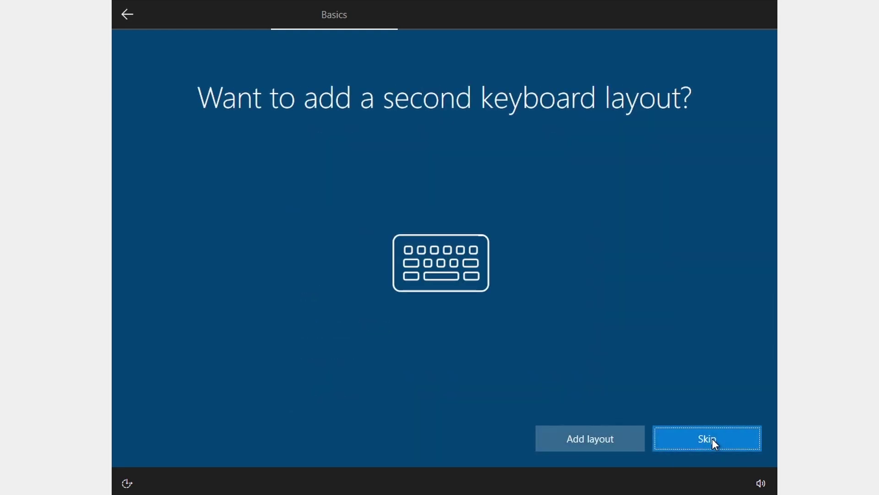
left_click(692, 443)
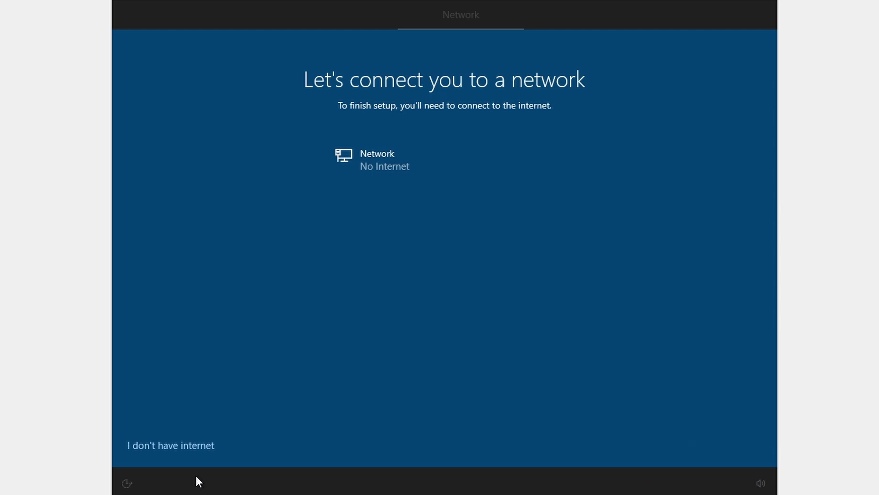
Step: Continue offline with limited setup and create a local account named 'My PC'
left_click(193, 447)
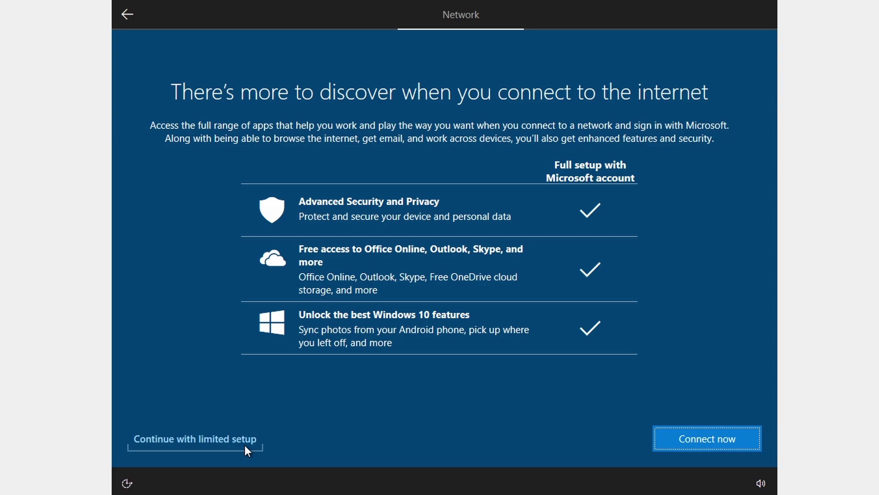
left_click(221, 442)
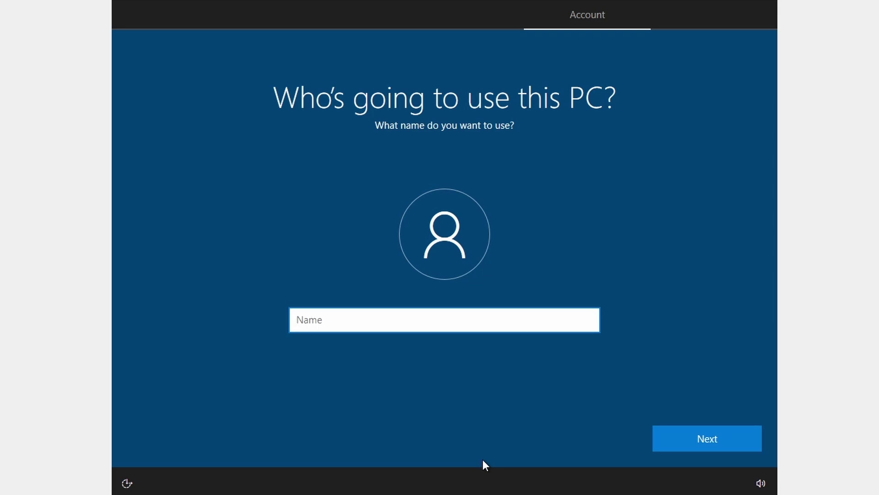
type("My")
type(" PC")
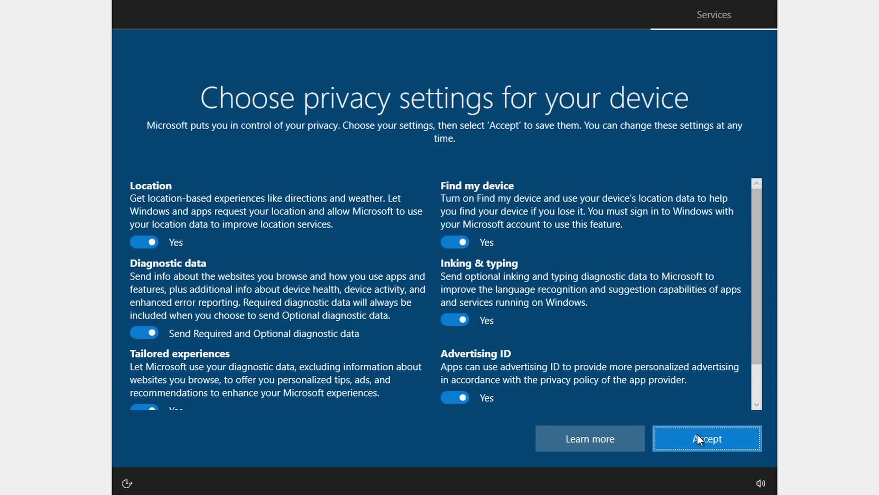
Step: Accept the default device privacy settings
left_click(697, 437)
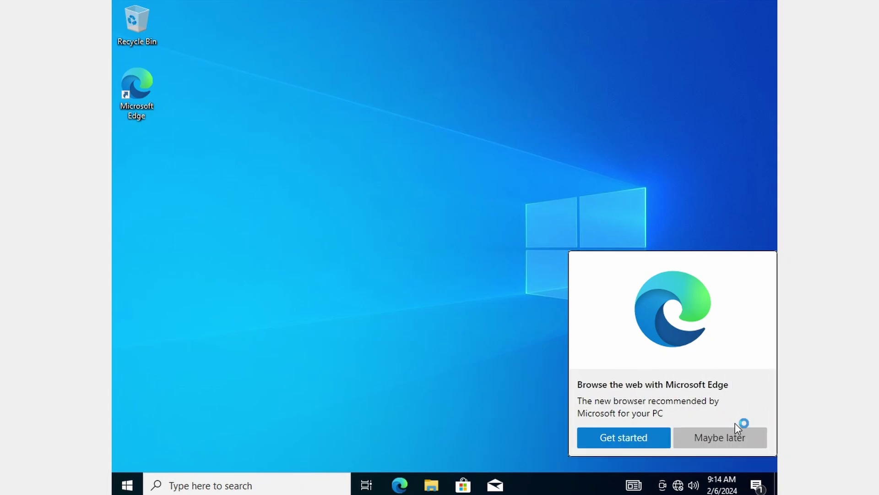
Step: Dismiss the Microsoft Edge promotion with Maybe later
left_click(720, 440)
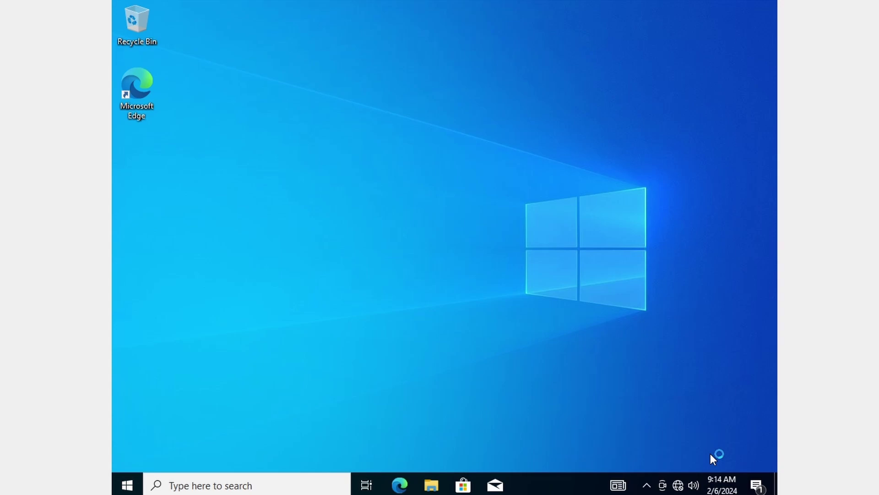